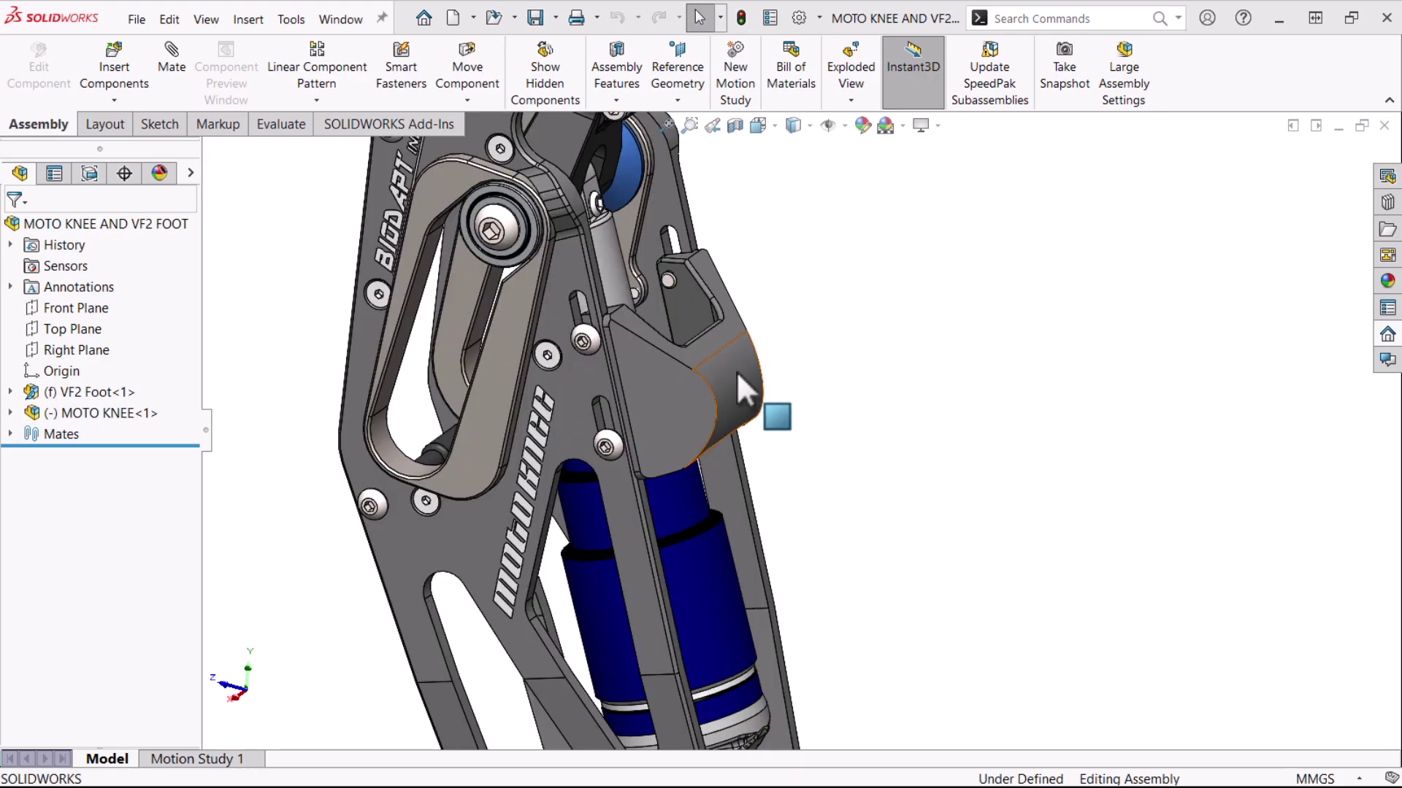
# Select a knee face, widen the tree, and expand 17-835 down to Cut-Extrude2's Sketch5.
pyautogui.click(736, 371)
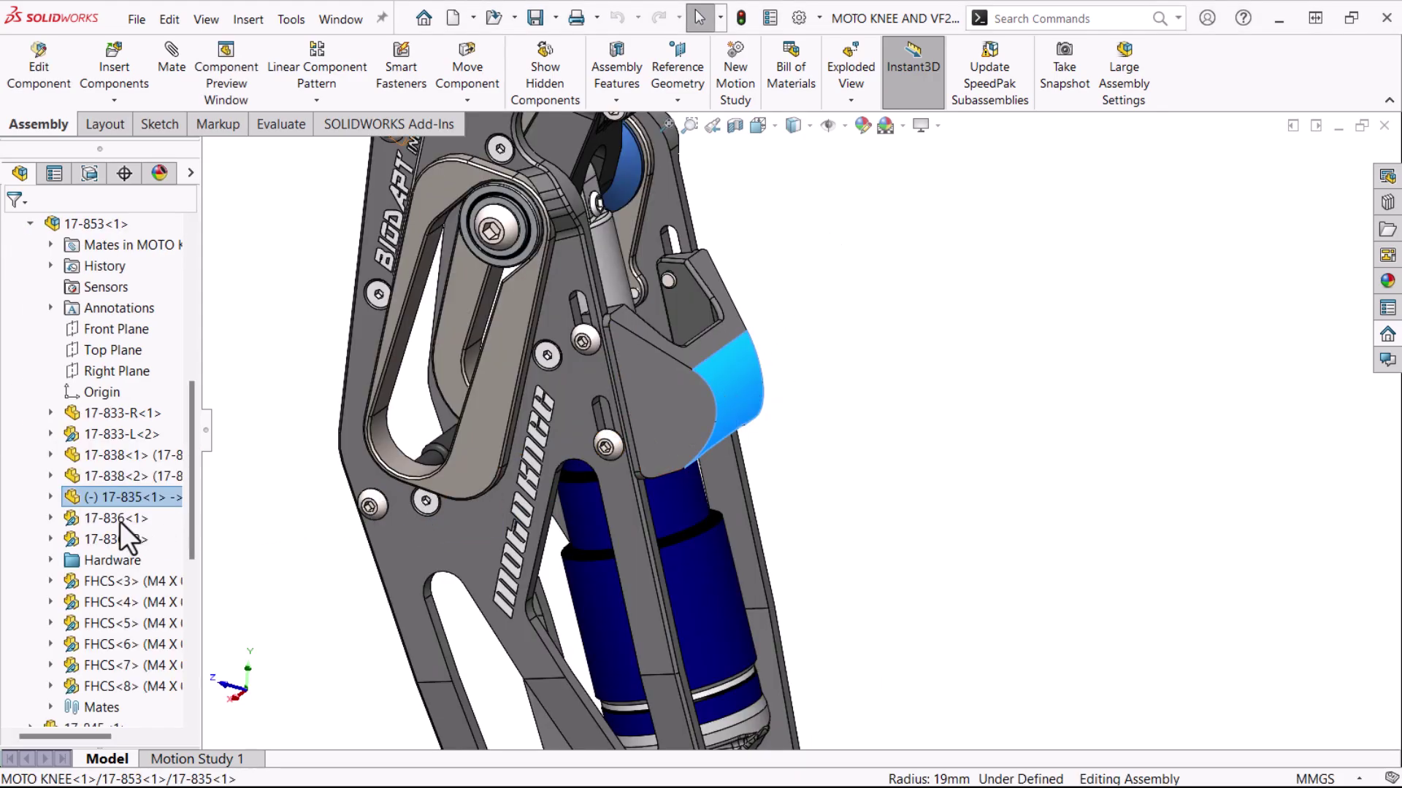
pyautogui.moveTo(203, 467); pyautogui.dragTo(236, 467)
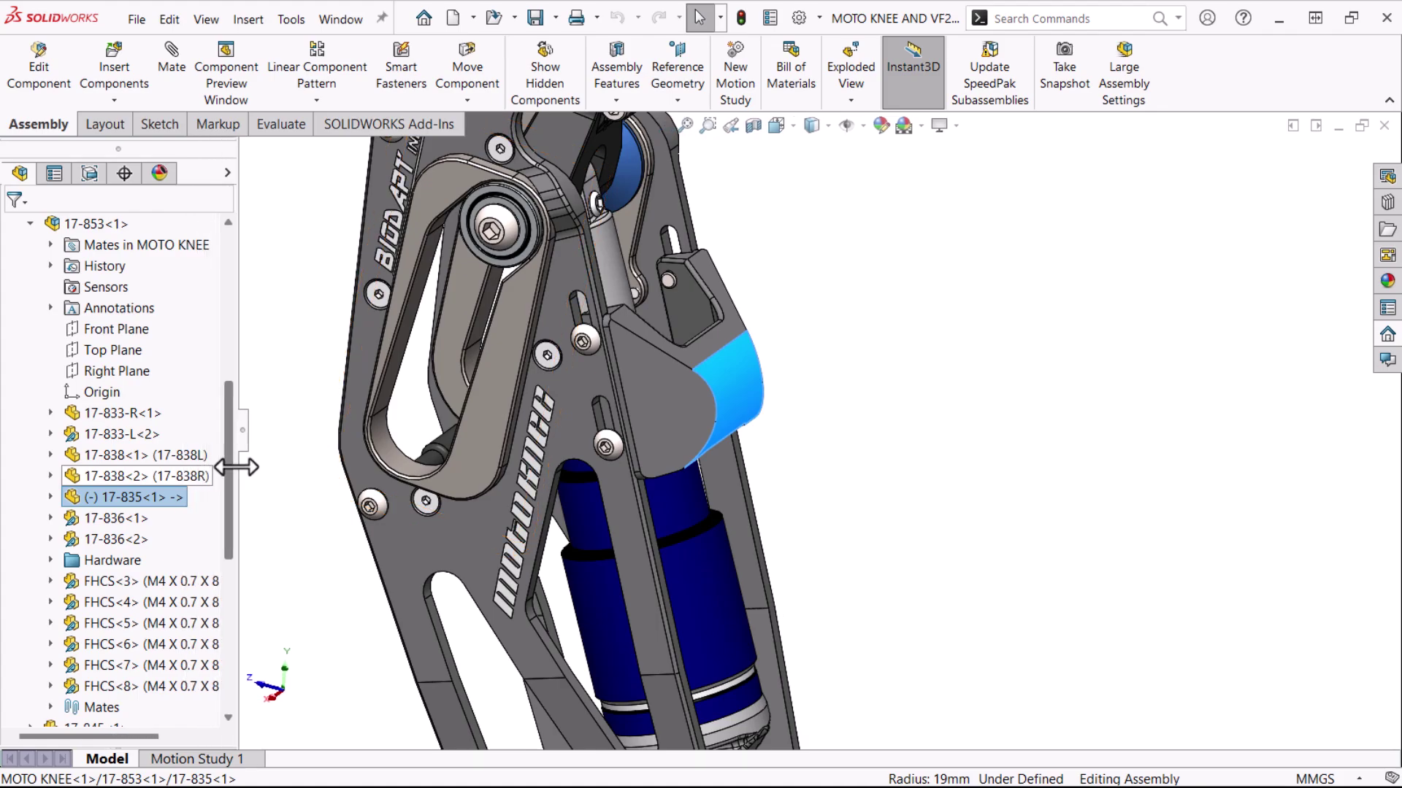
pyautogui.click(50, 497)
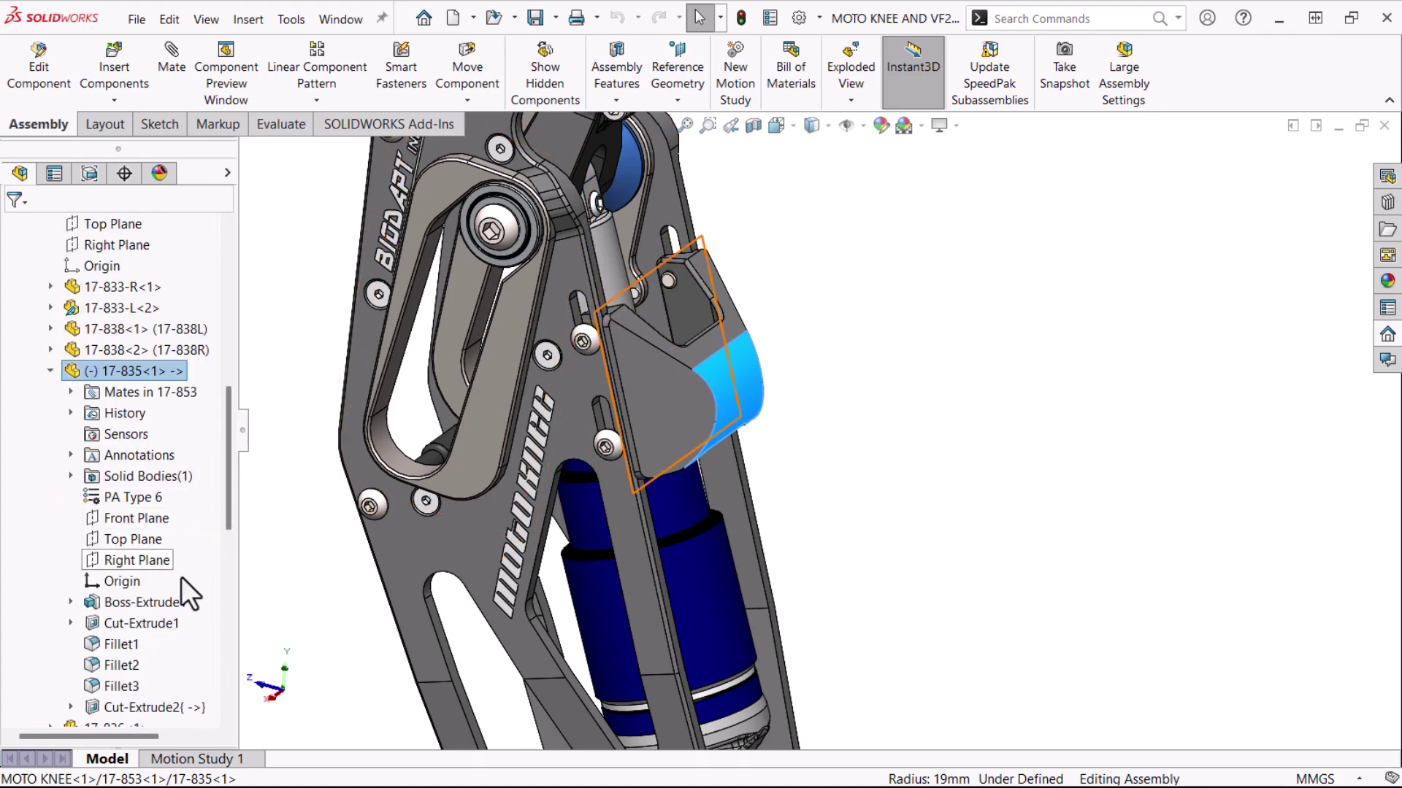
pyautogui.click(165, 705)
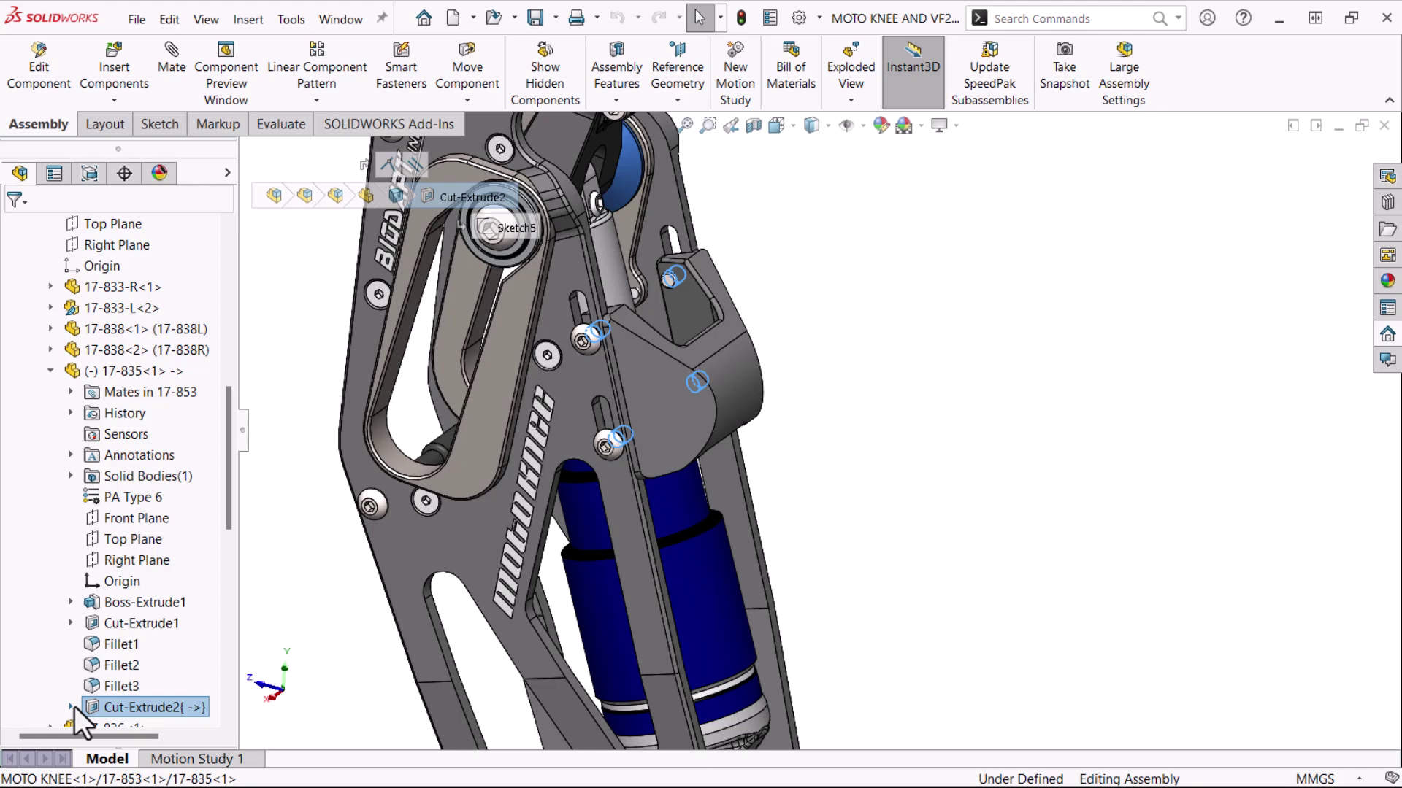
pyautogui.click(73, 707)
pyautogui.click(143, 708)
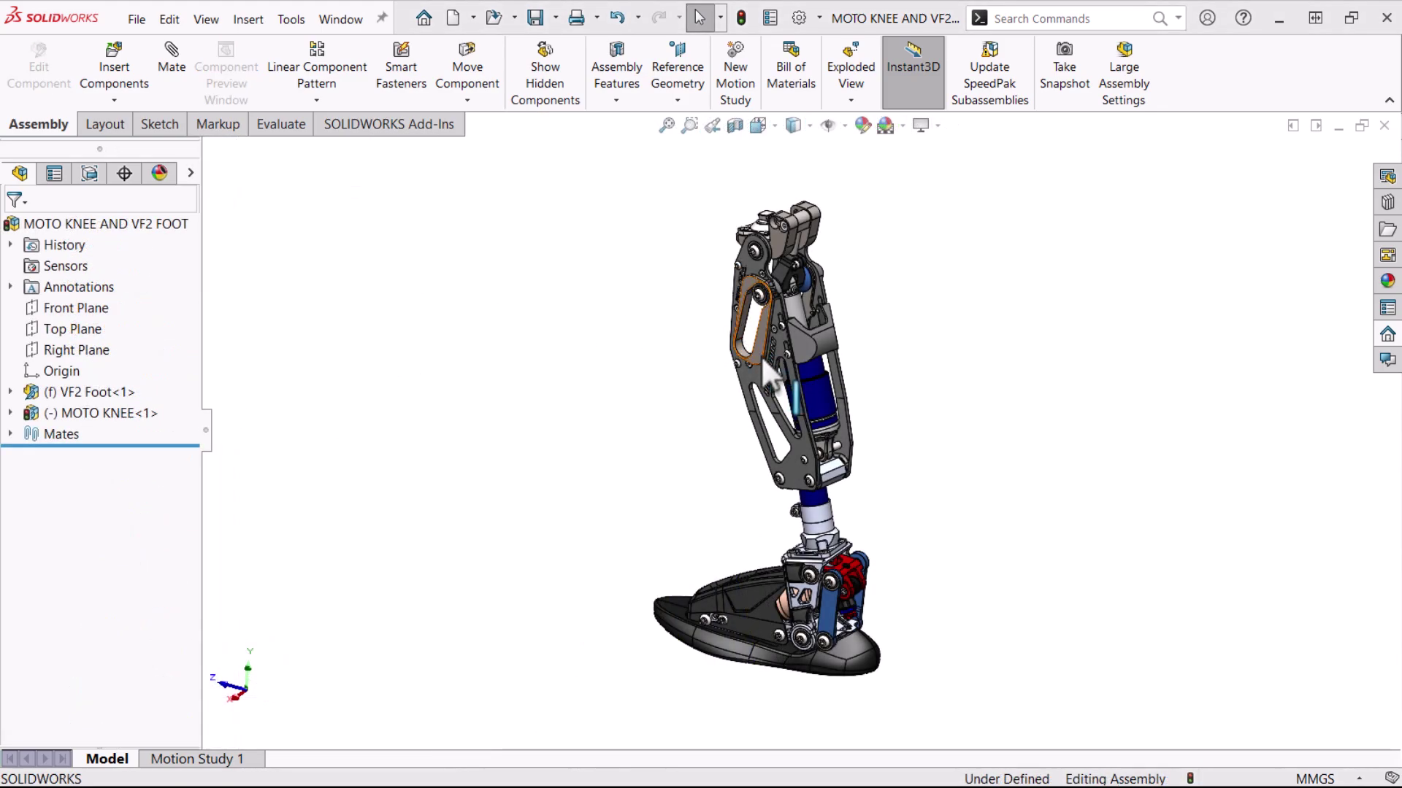
# Swing the knee link about its pivot, then select and deselect the ankle clamp's flat-head screw.
pyautogui.moveTo(749, 368)
pyautogui.mouseDown()
pyautogui.moveTo(768, 372)
pyautogui.moveTo(745, 380)
pyautogui.mouseUp()
pyautogui.click(588, 370)
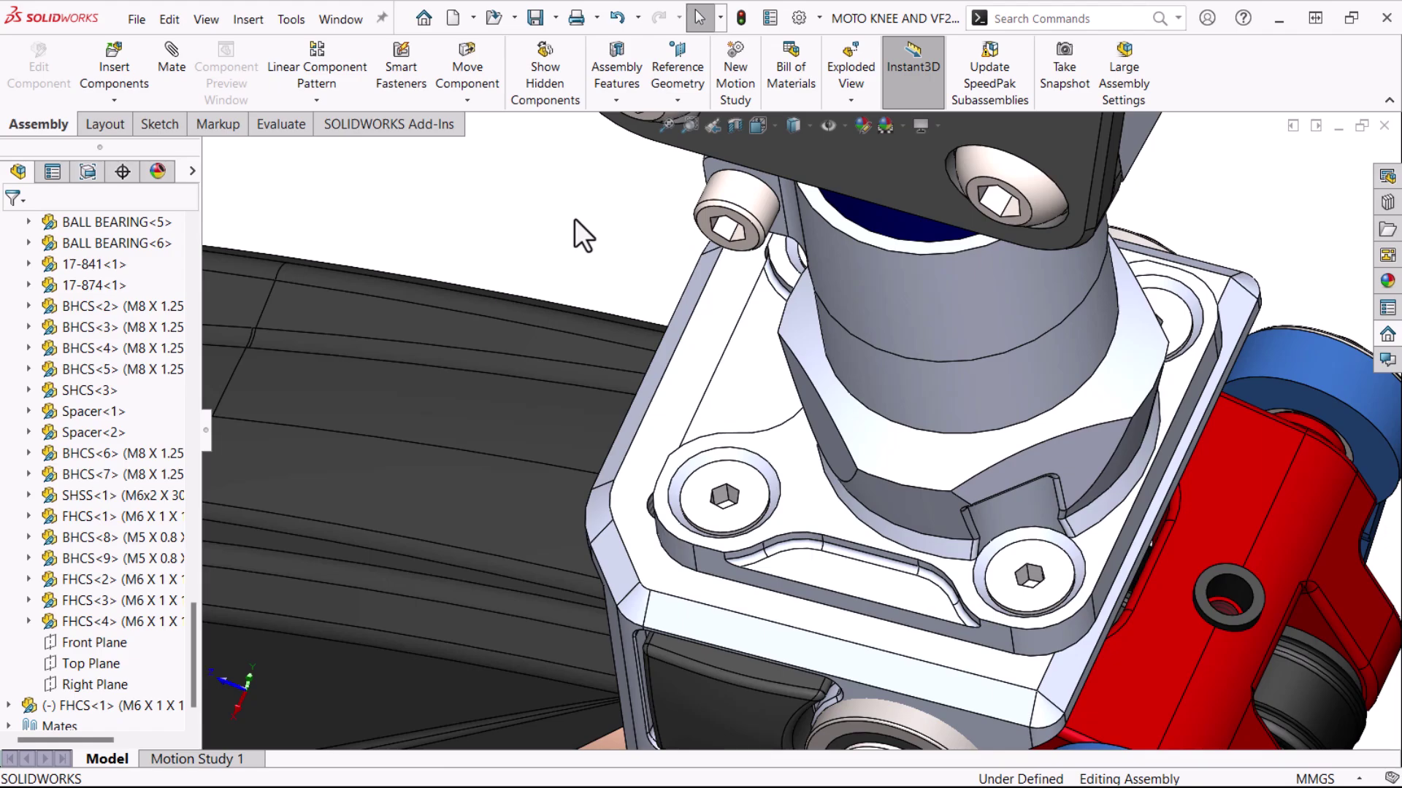
pyautogui.click(752, 484)
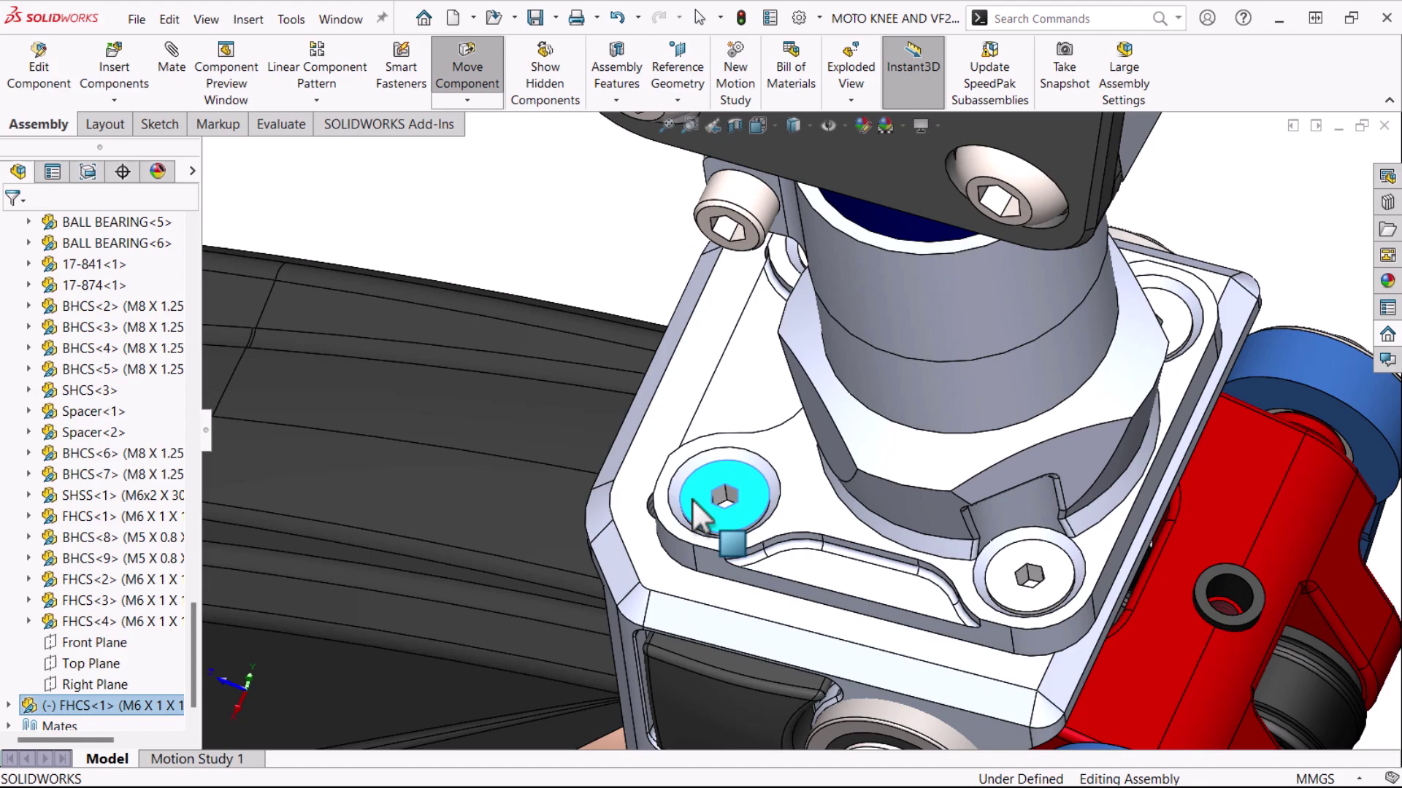
pyautogui.click(592, 244)
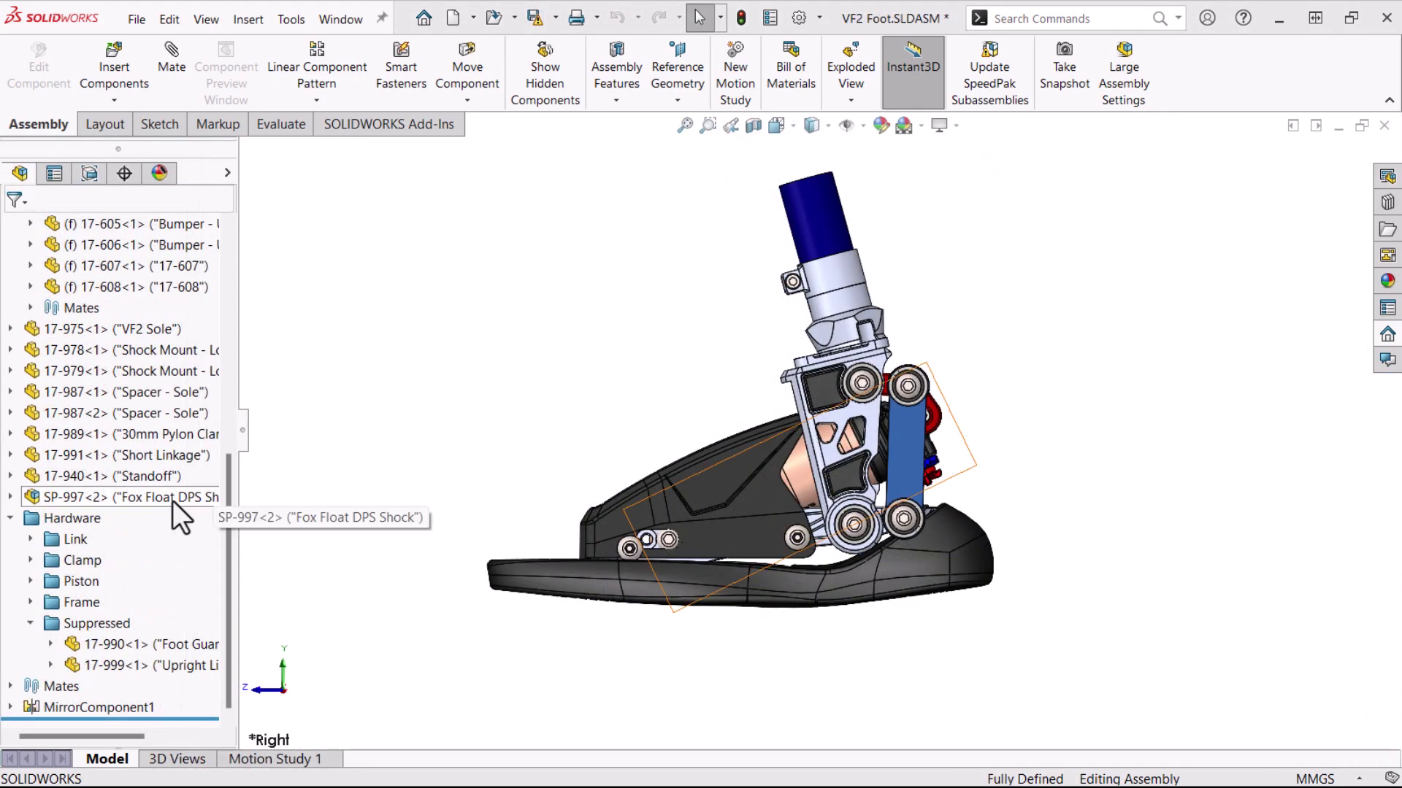
# Make the Fox Float shock SP-997<2> flexible and drag the pylon clamp to flex it.
pyautogui.rightClick(173, 501)
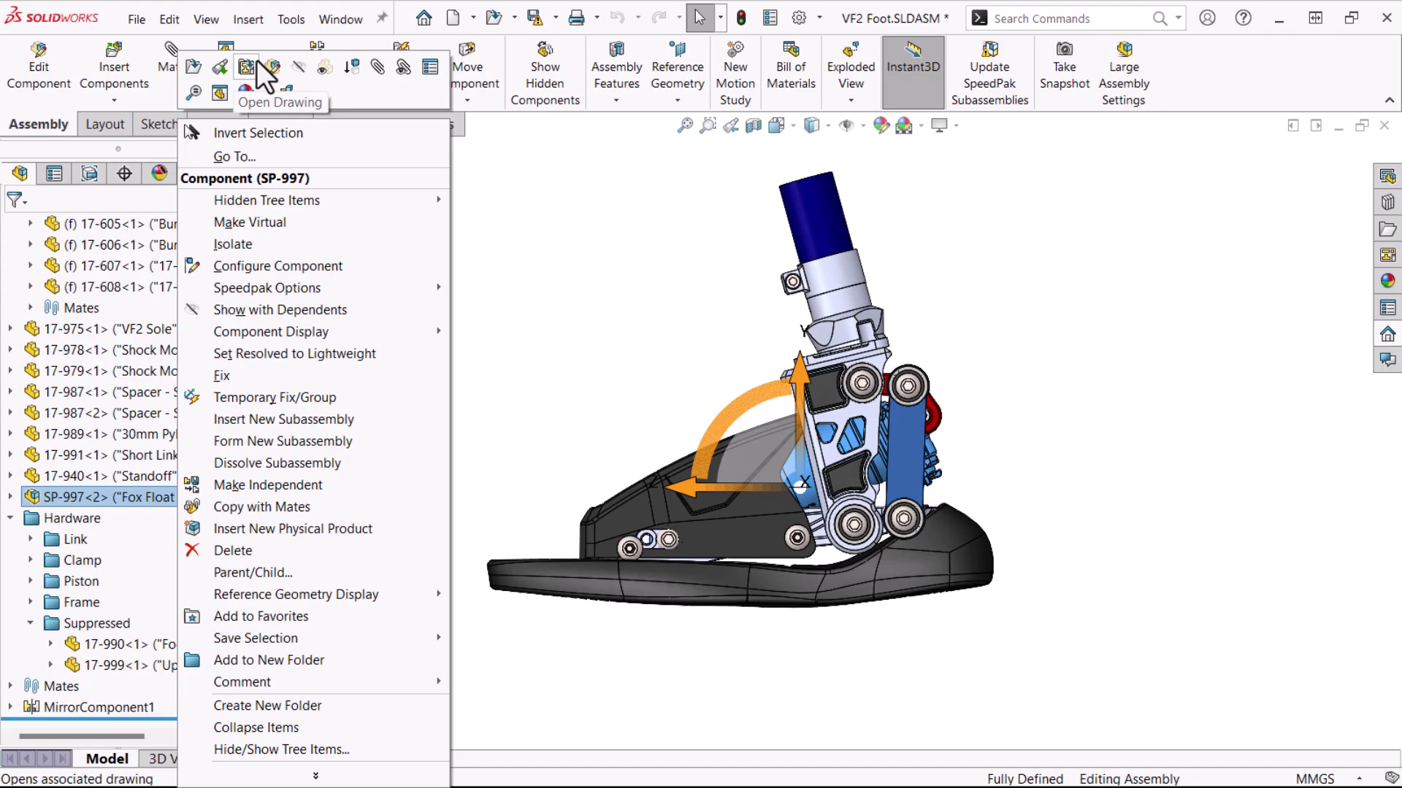
pyautogui.click(286, 90)
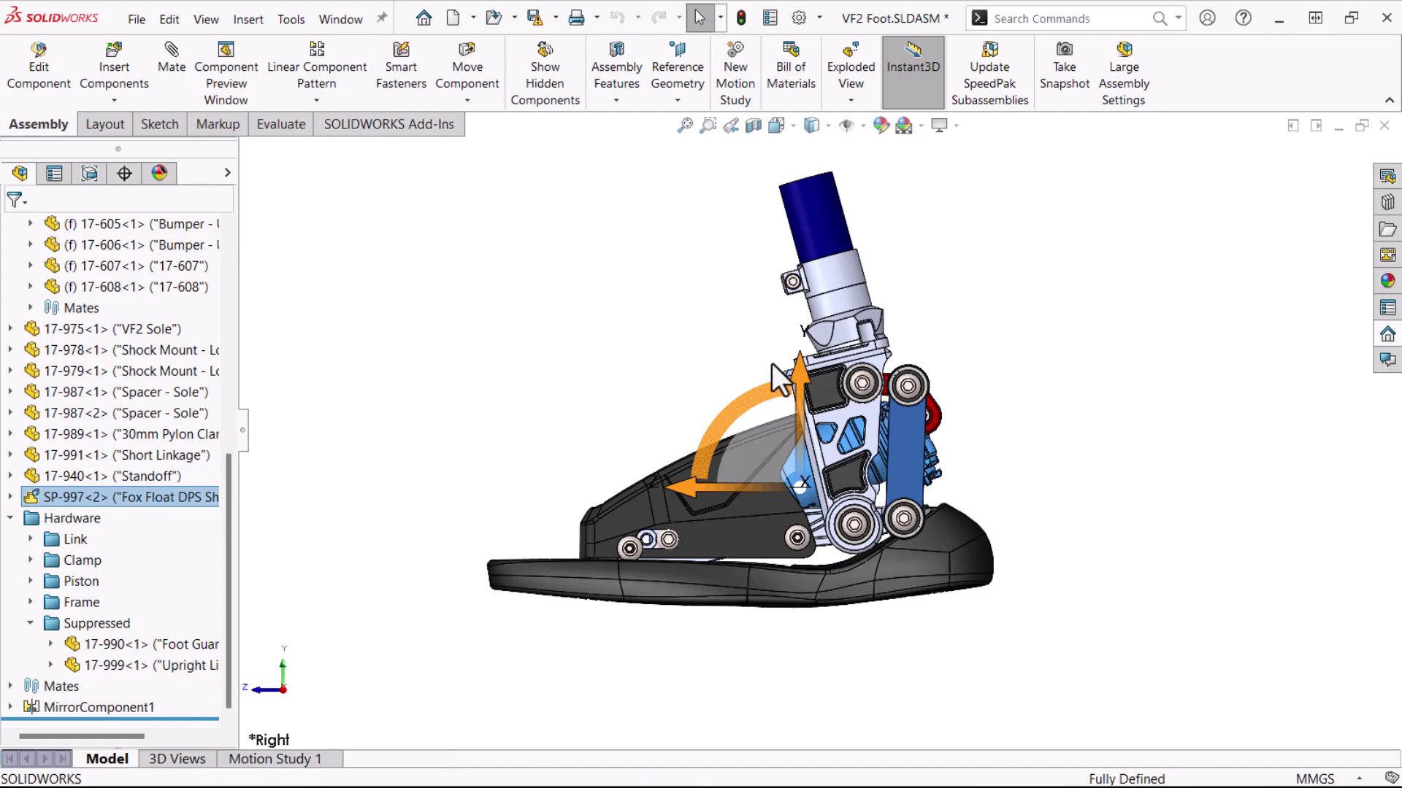
pyautogui.moveTo(857, 335)
pyautogui.mouseDown()
pyautogui.moveTo(878, 336)
pyautogui.moveTo(814, 304)
pyautogui.mouseUp()
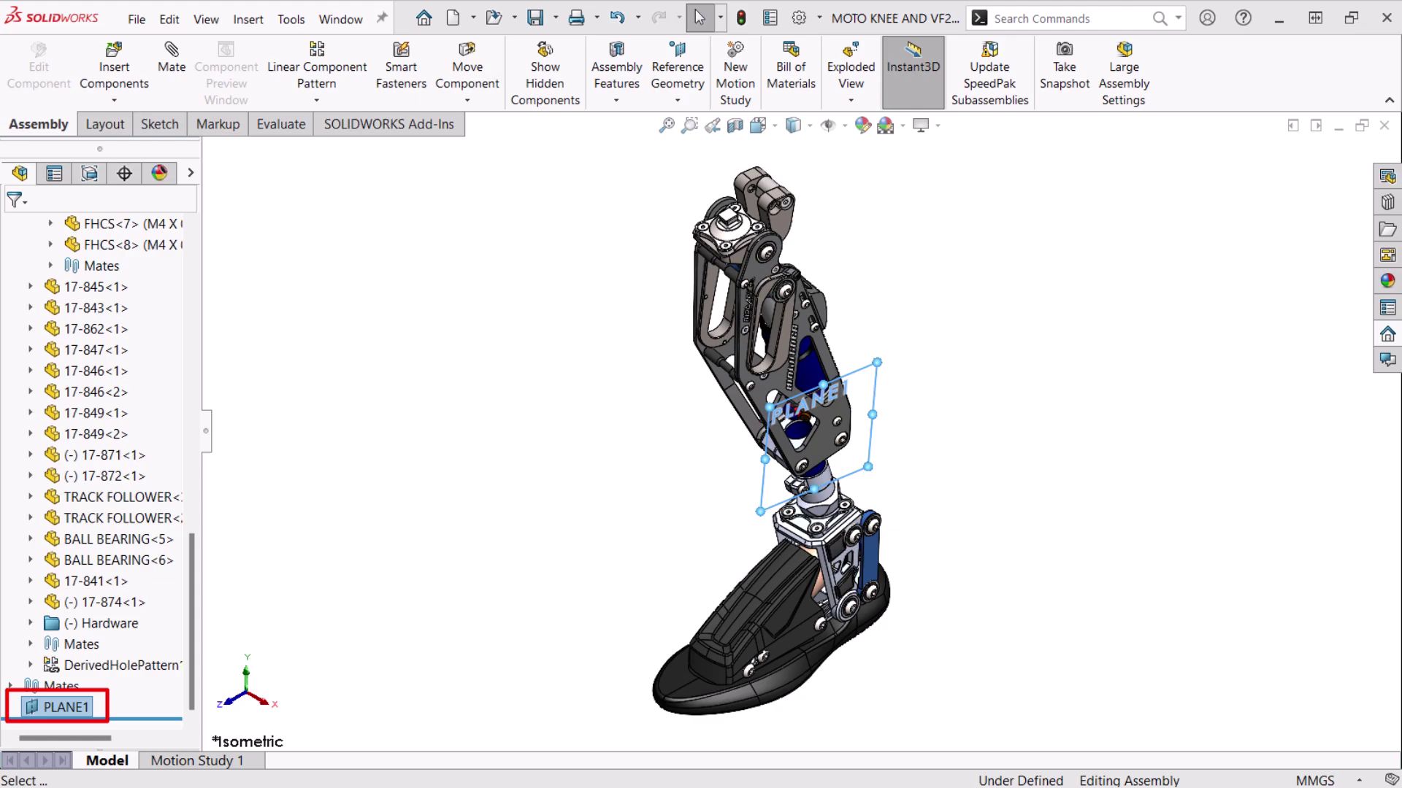
pyautogui.click(1018, 343)
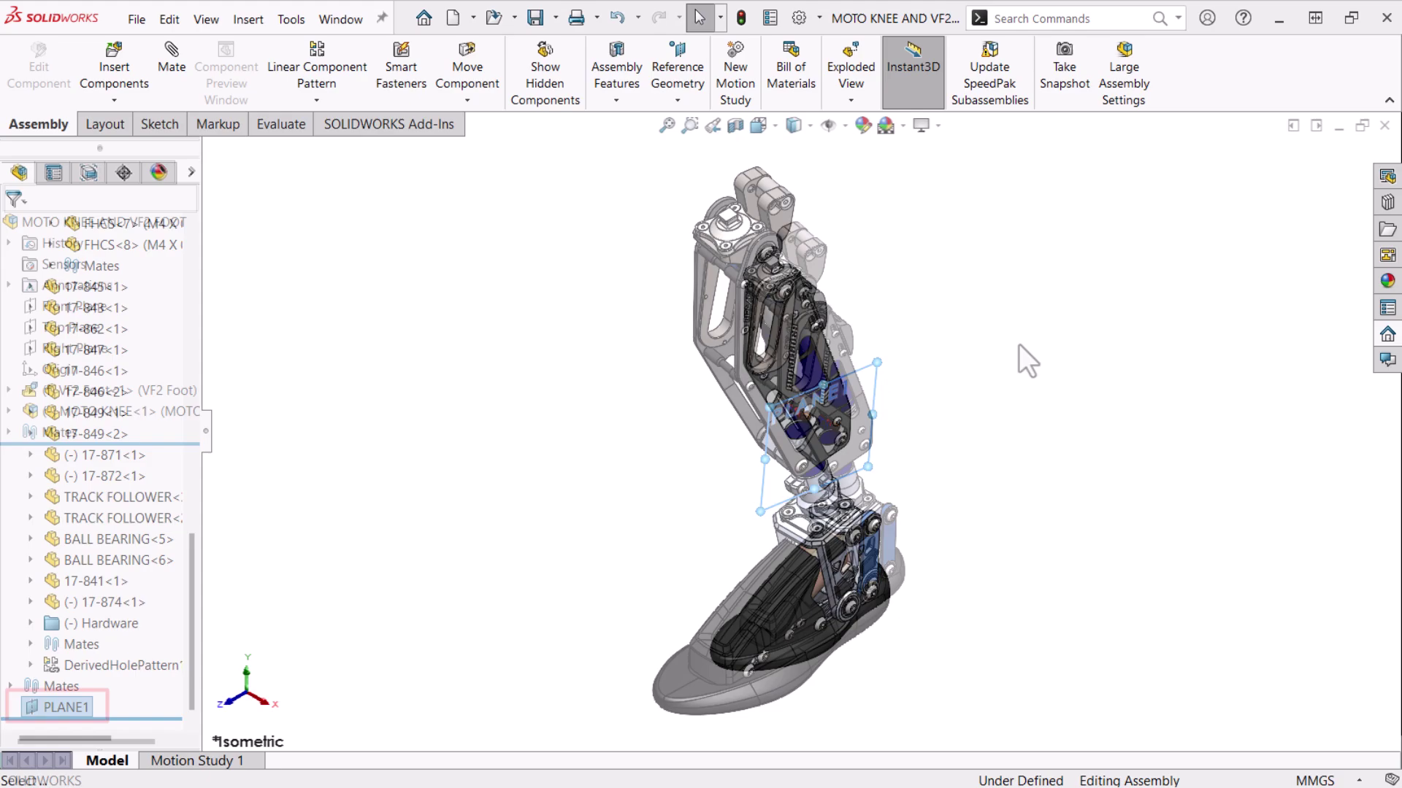
pyautogui.press('space')
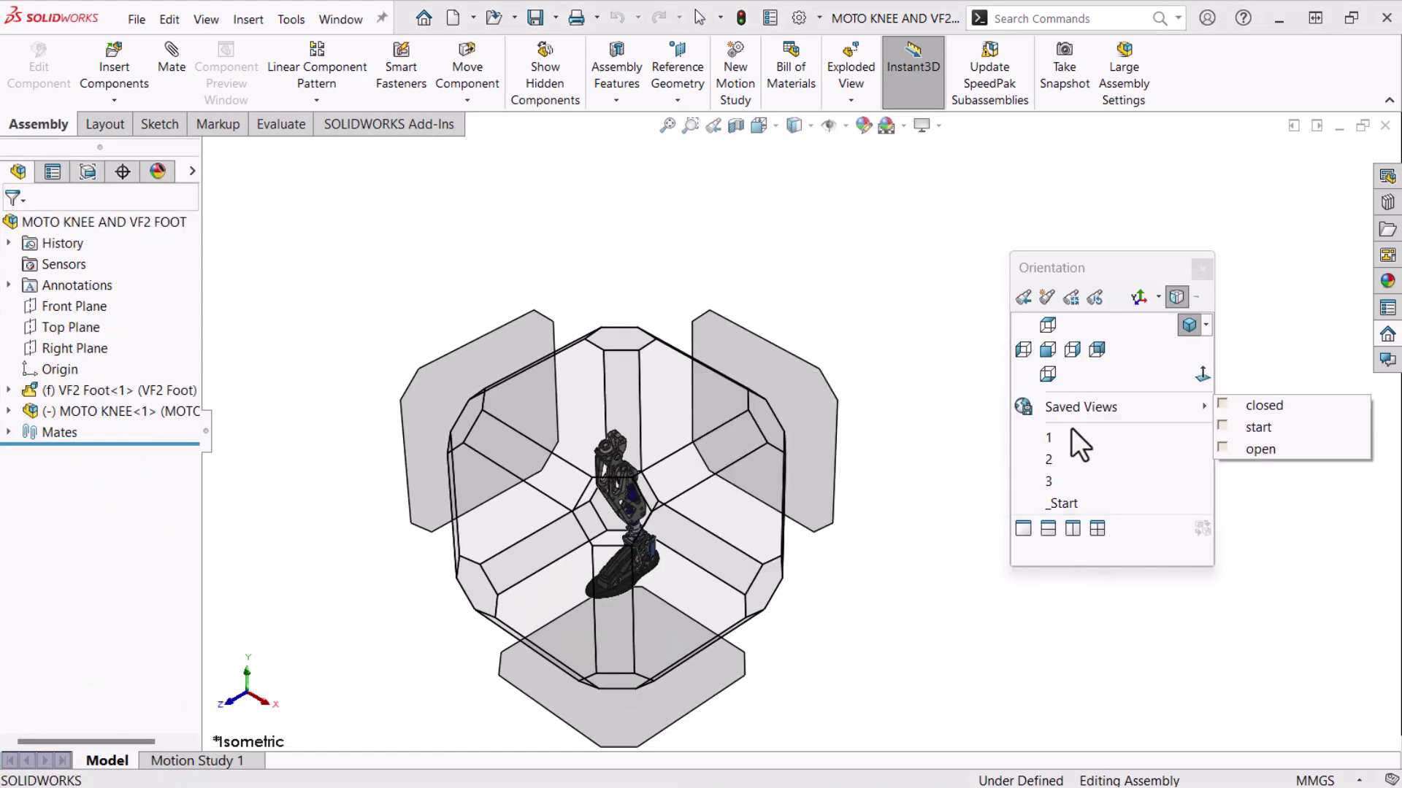
pyautogui.click(1072, 439)
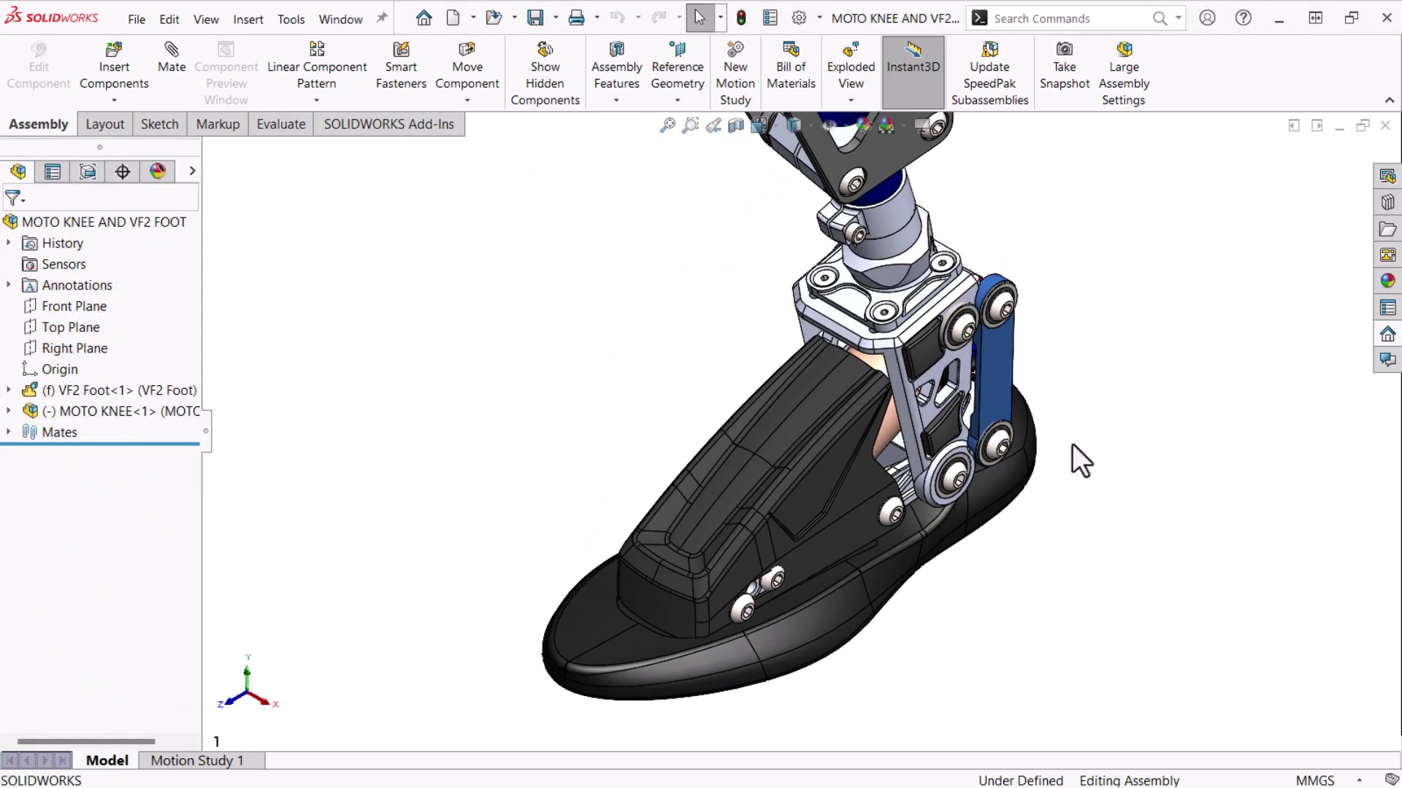
pyautogui.press('space')
pyautogui.click(1074, 465)
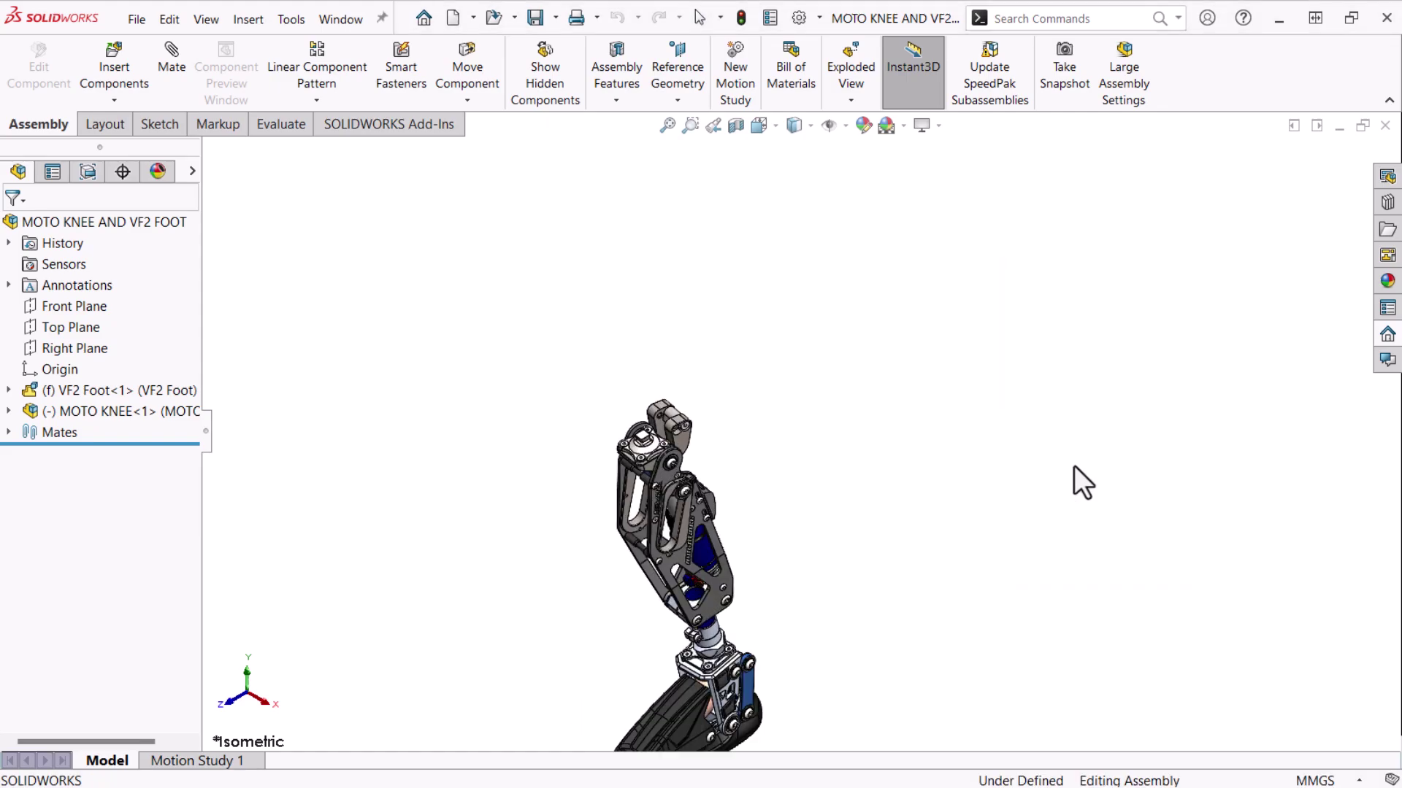
pyautogui.press('space')
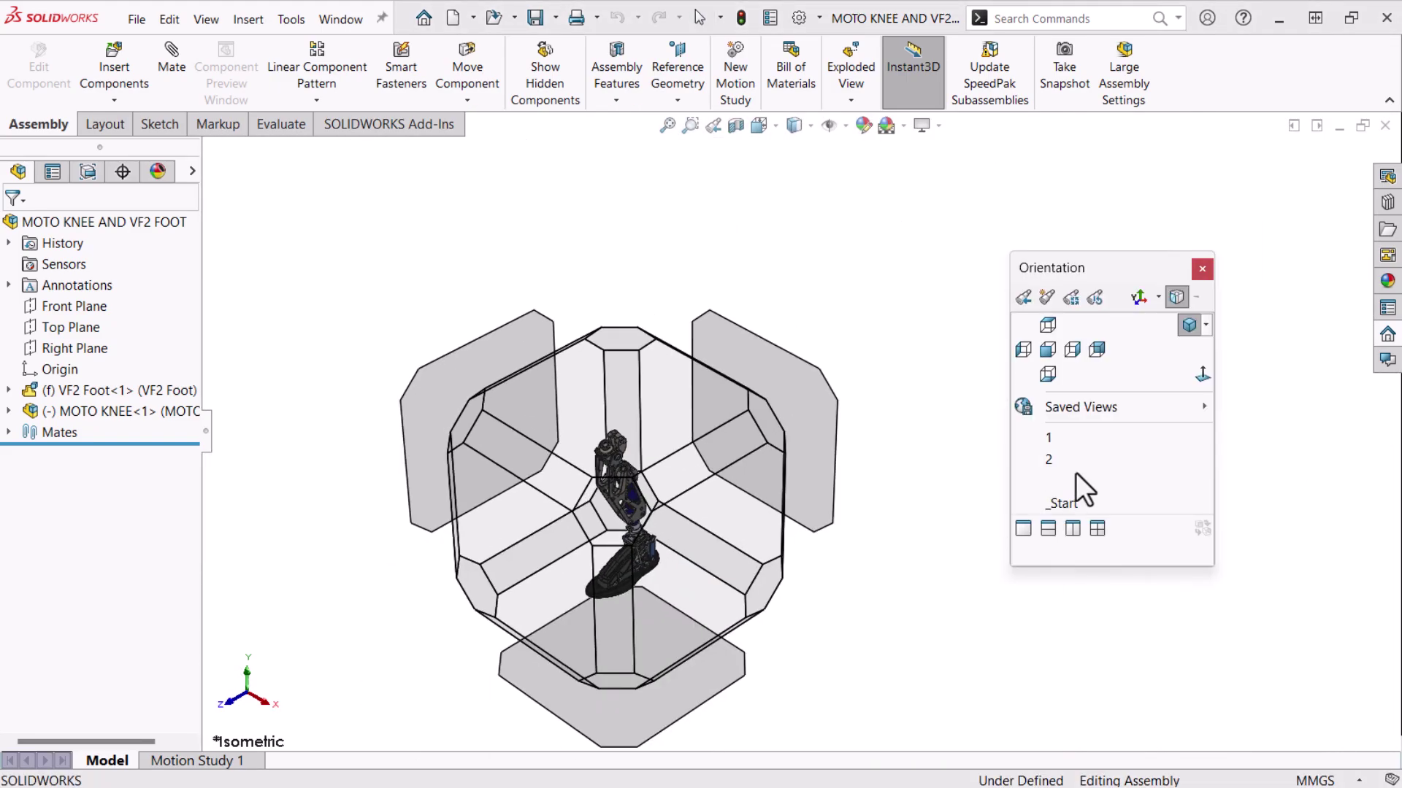
pyautogui.click(1079, 483)
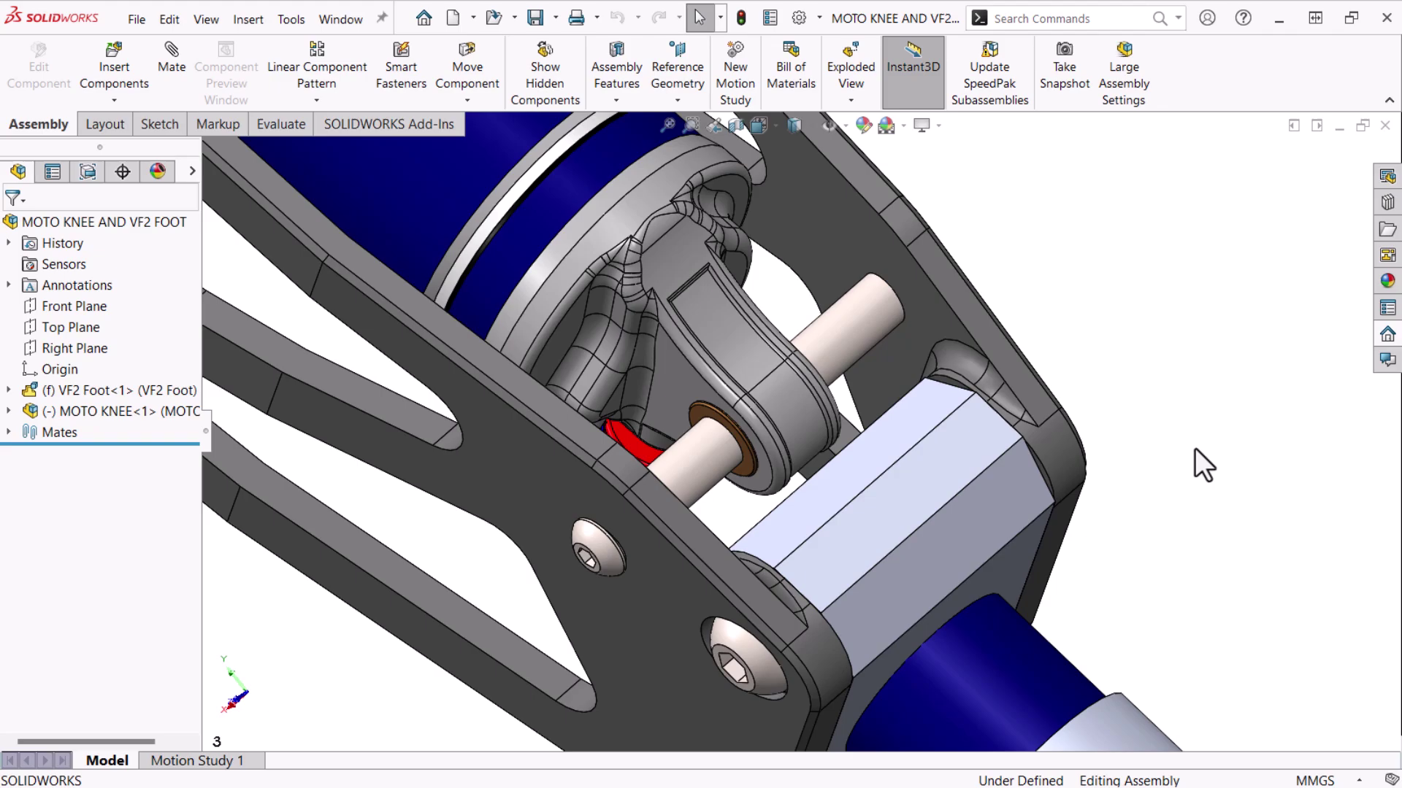
pyautogui.hotkey('ctrl', '7')
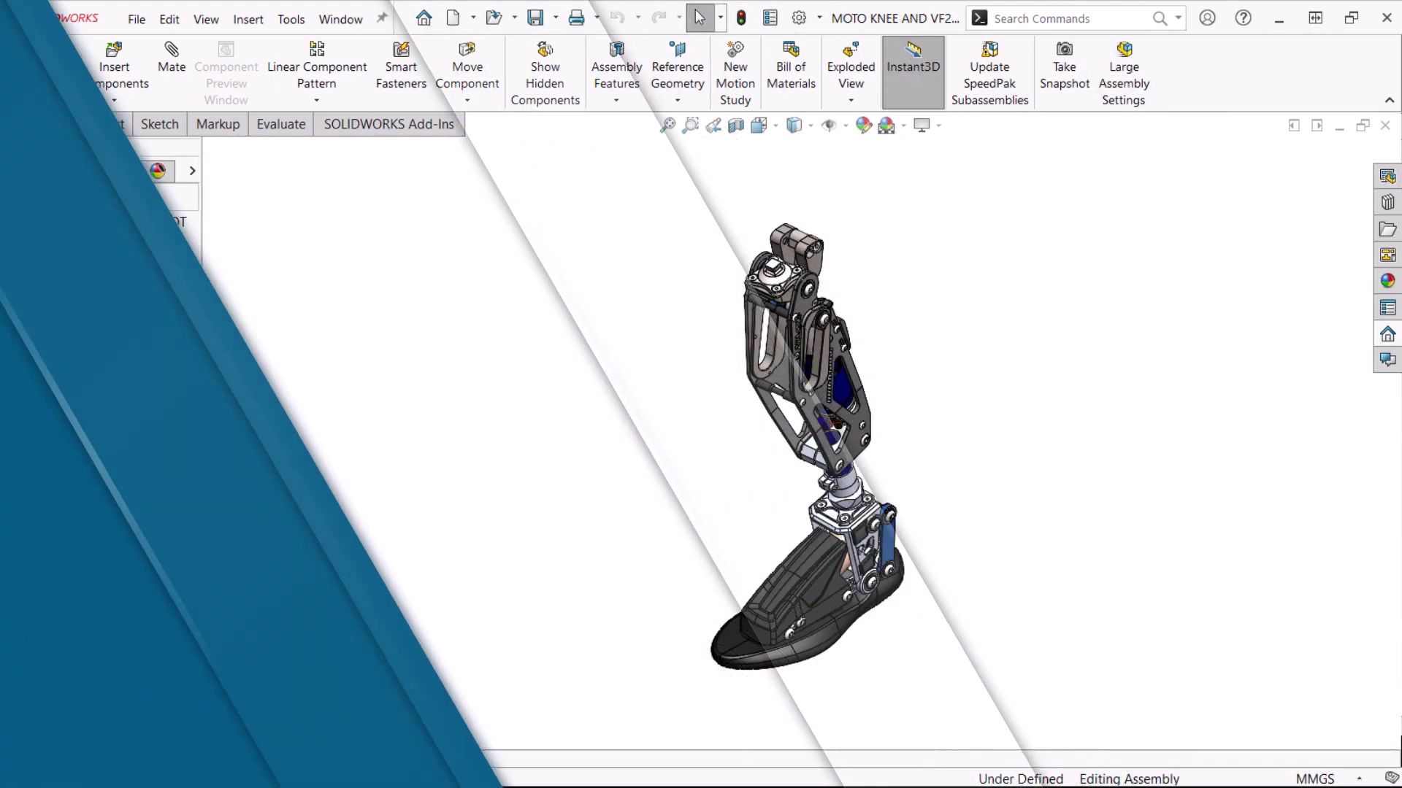